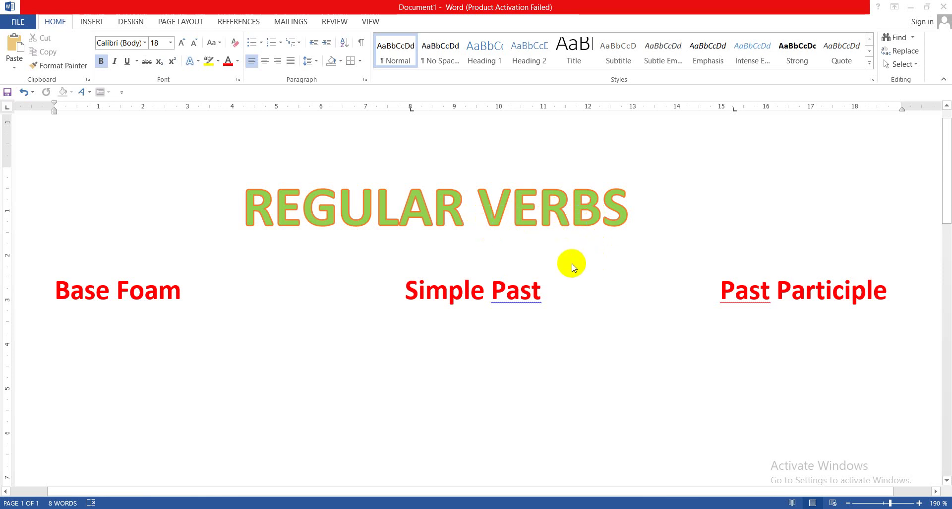
- Type Complain under Base Foam, fixing a typo, then tab across to Simple Past
left_click(516, 278)
left_click(53, 338)
type("c")
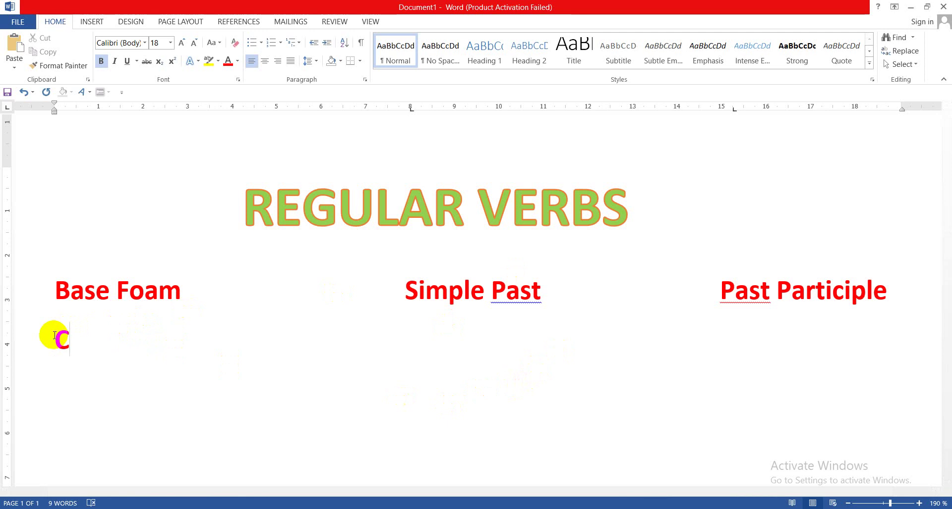
type("om")
key("BackSpace")
type("mplai")
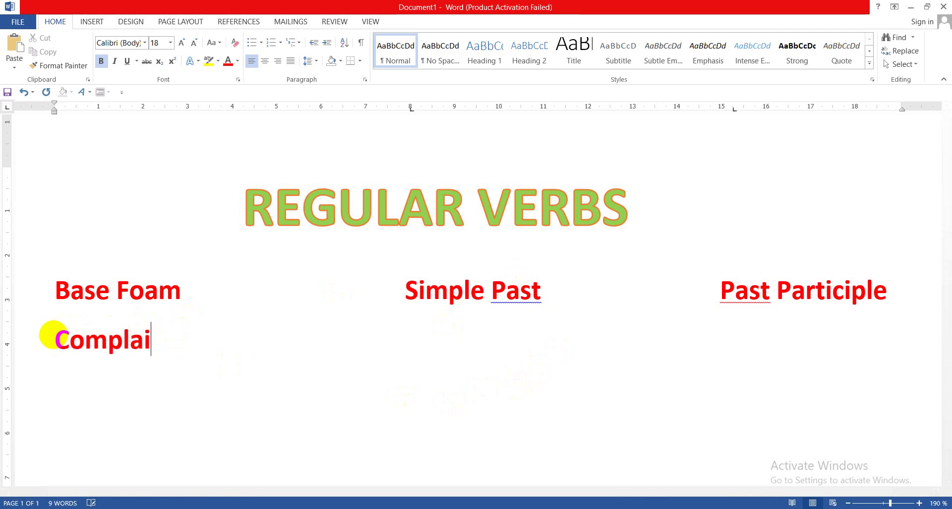
type("n")
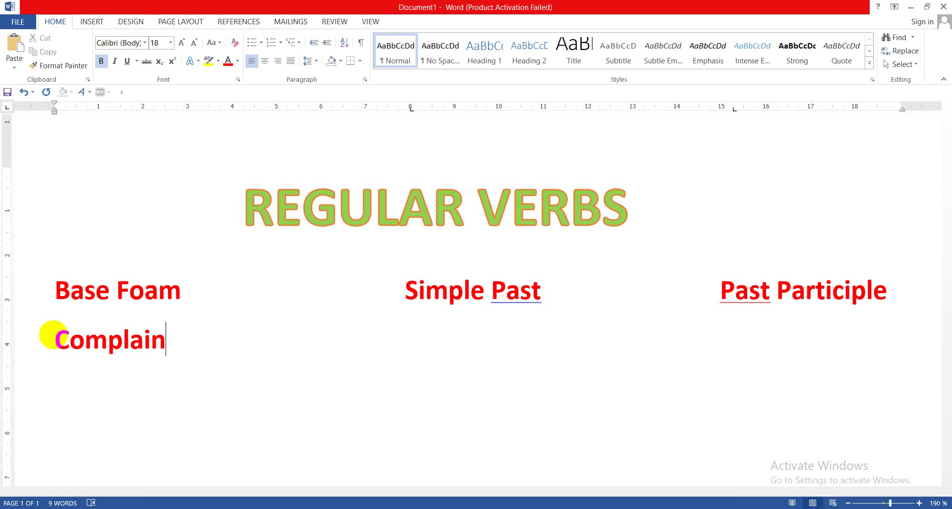
key("Tab")
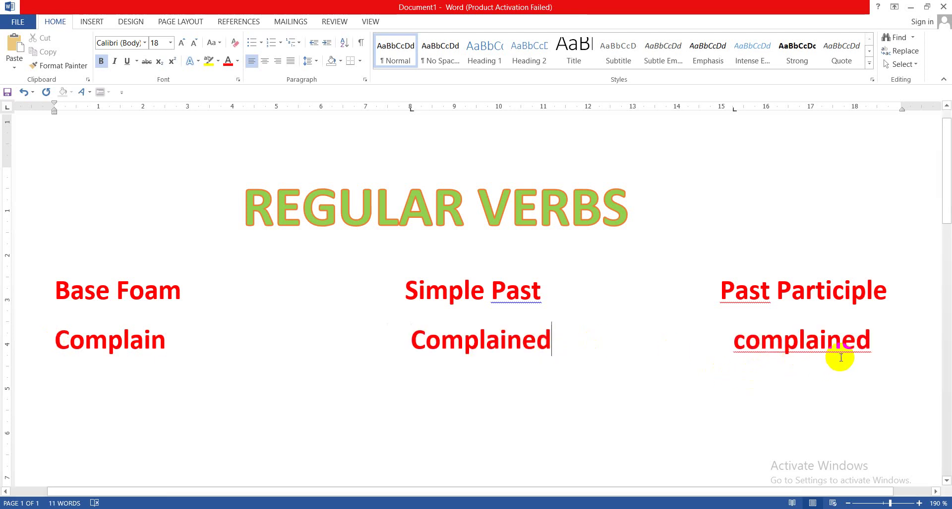
left_click(176, 334)
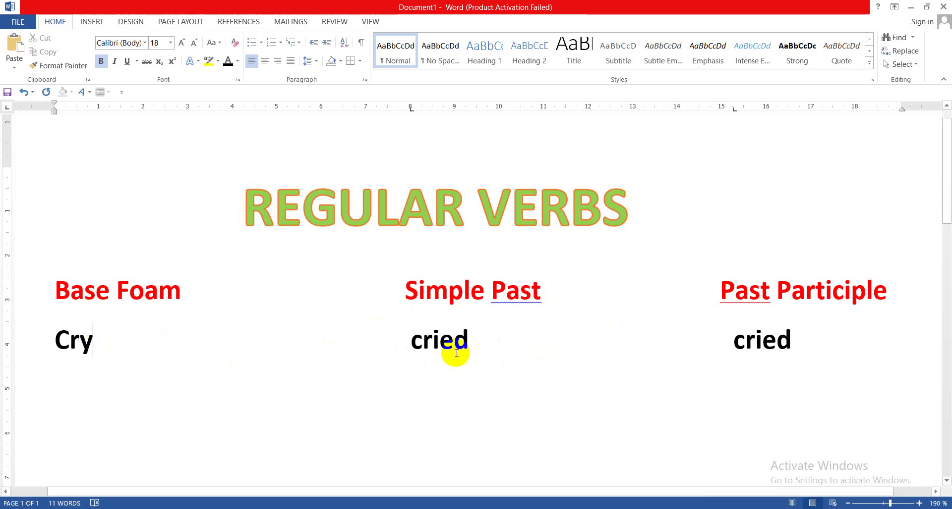
- Select the ed ending of cried, then undo back to the Dance, Danced, Danced row
left_click_drag(468, 347, 440, 347)
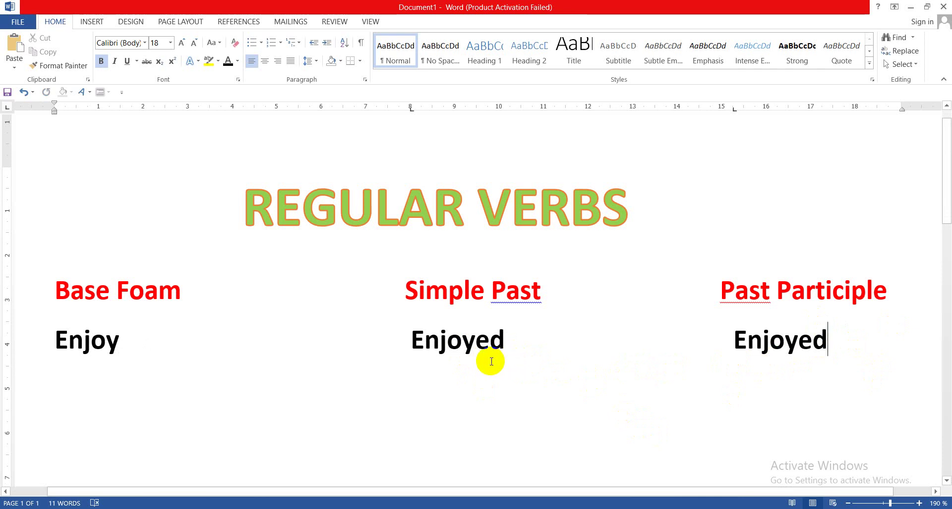
key("ctrl+z")
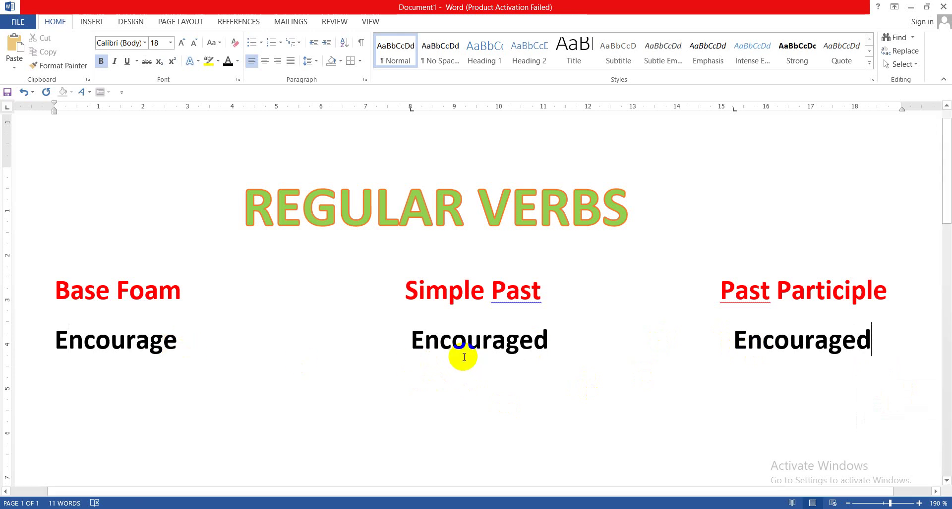
- Change the Encouraged forms to Play and played, dismissing the paste options
left_click(734, 347)
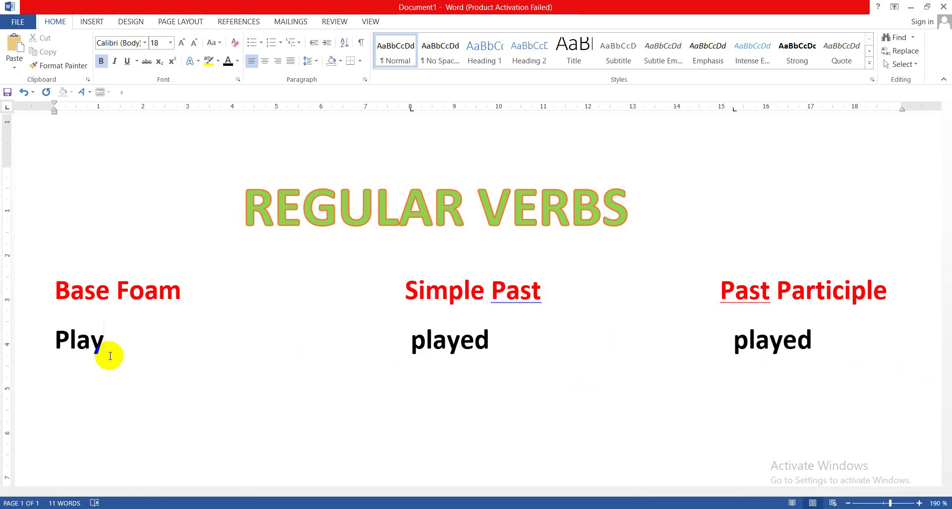
left_click(424, 356)
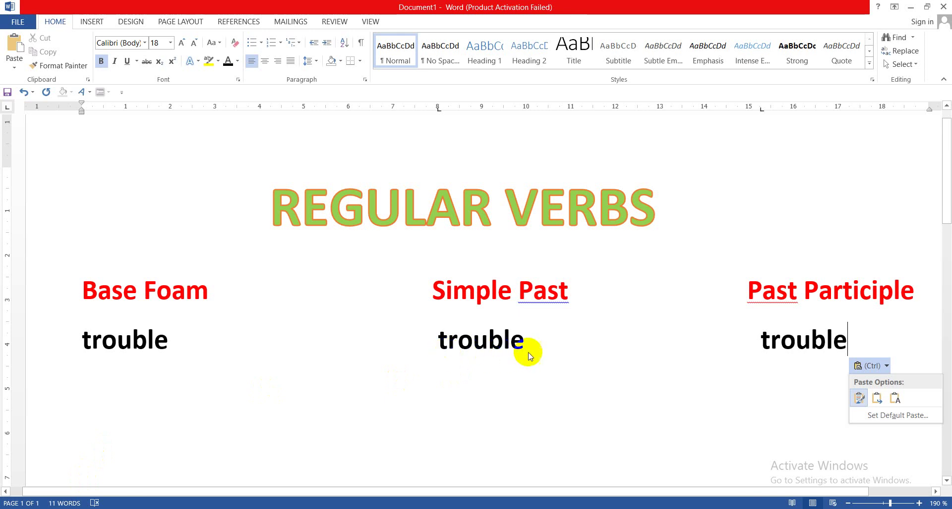
key("Escape")
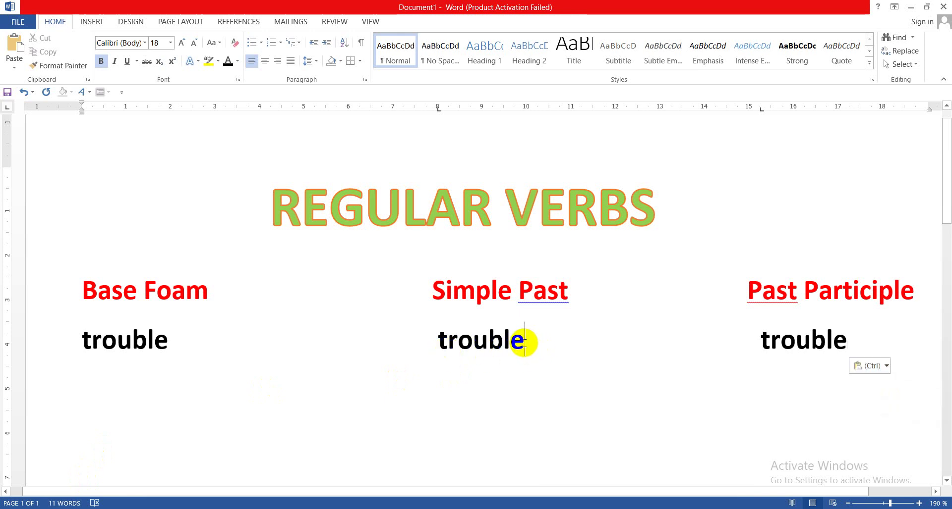
- Add d to the middle and right-hand trouble so both read troubled
left_click(524, 341)
type("d")
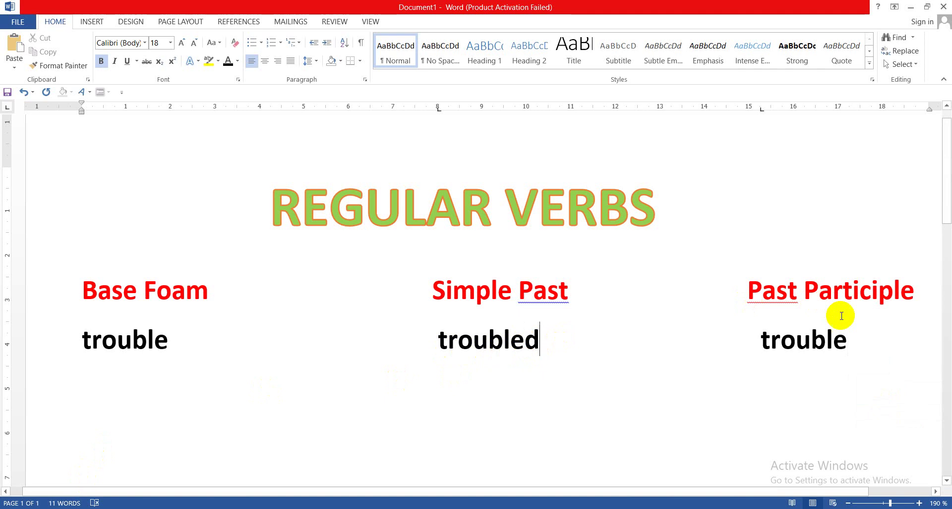
left_click(847, 342)
type("d")
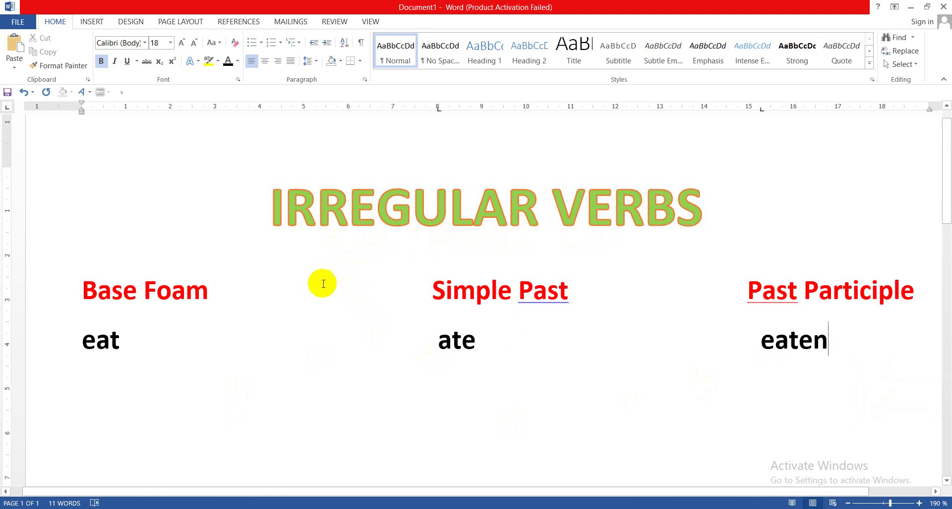
- Place the cursor after eat to start rewriting the row as forgive, Forgave, forgiven
left_click(126, 353)
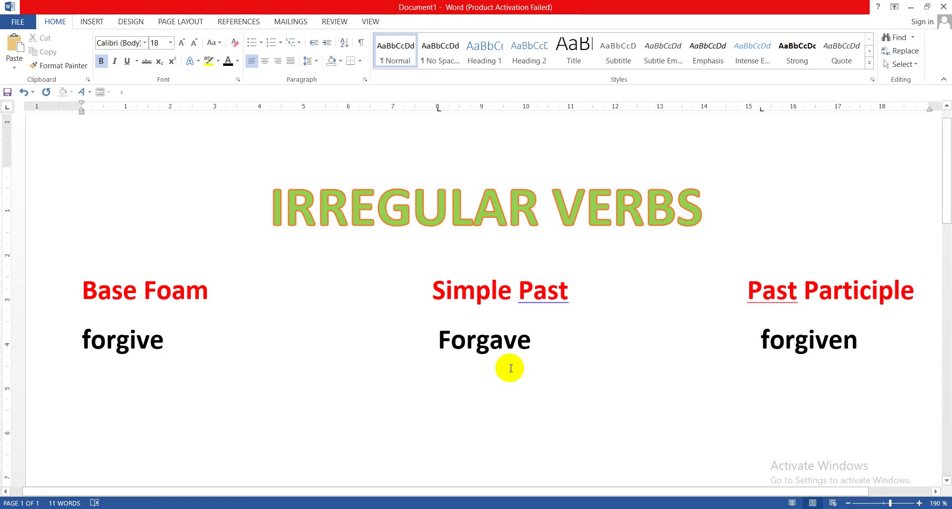
- Rework the forgive row into say/said, then into sell, sold, sold
left_click_drag(795, 337, 813, 331)
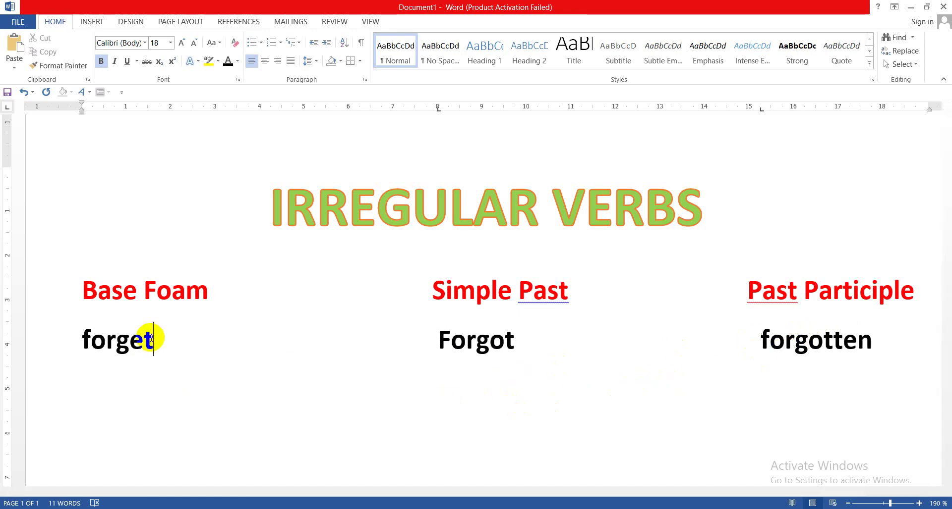
left_click_drag(151, 339, 135, 331)
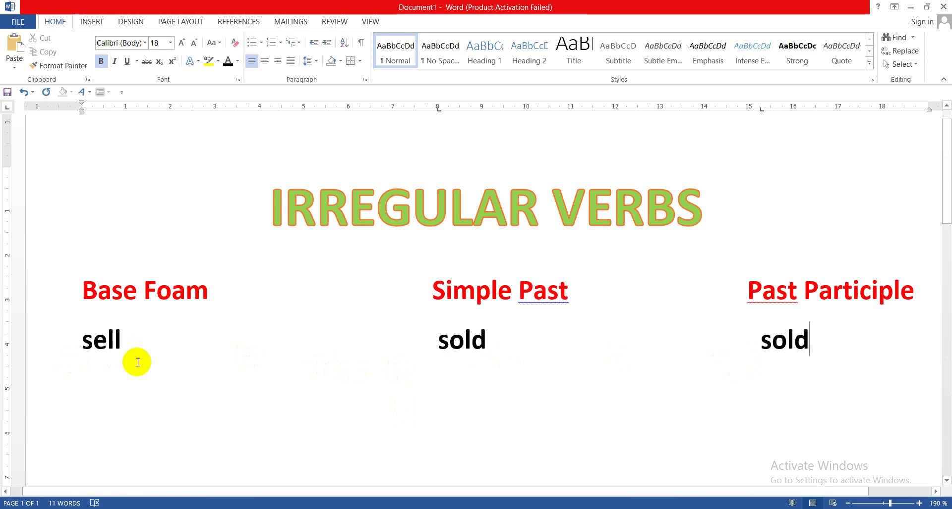
left_click(125, 354)
key("End")
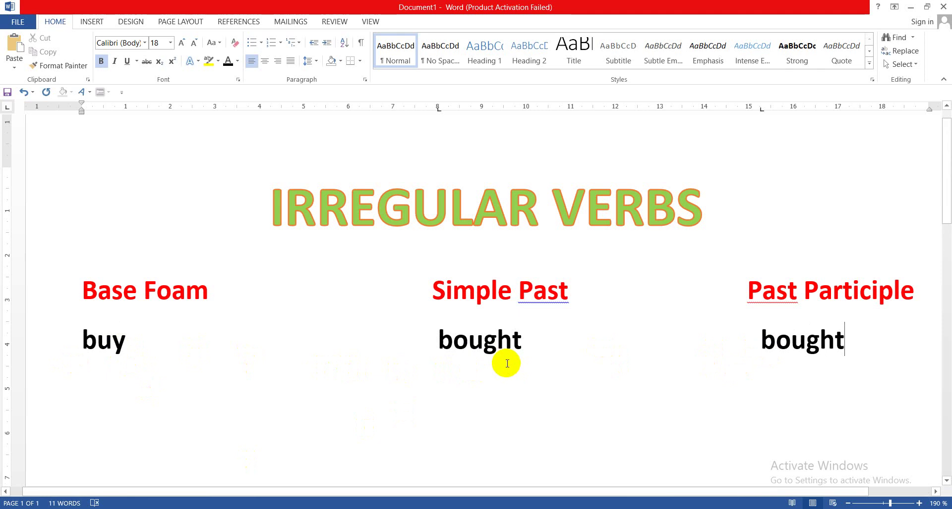
- Turn buy/bought/bought into beat/beat/beaten, then edit toward blow, blew, blown
left_click_drag(821, 344, 844, 345)
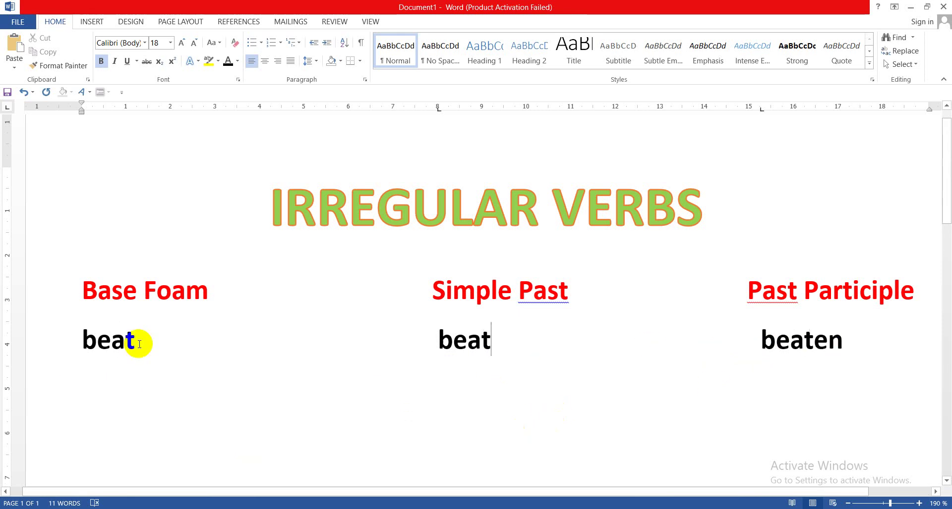
left_click_drag(437, 343, 448, 343)
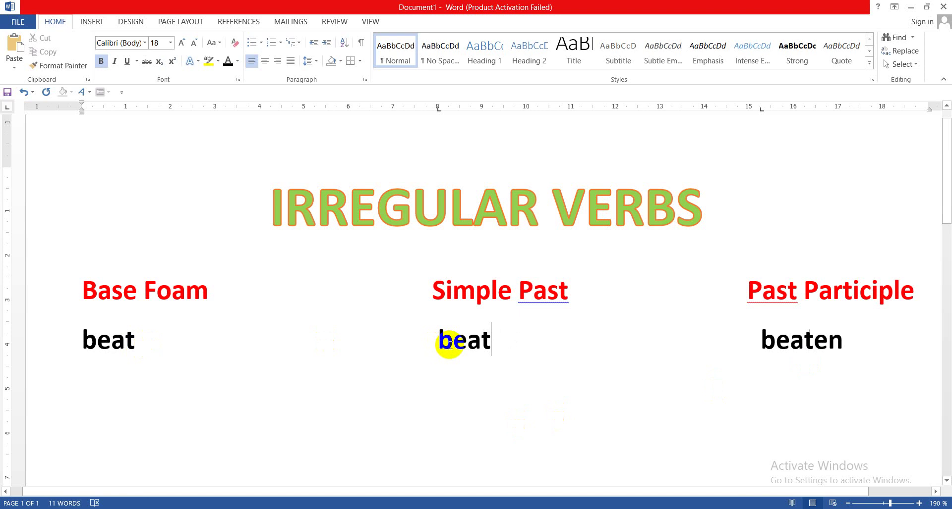
left_click(496, 342)
left_click_drag(762, 342, 781, 342)
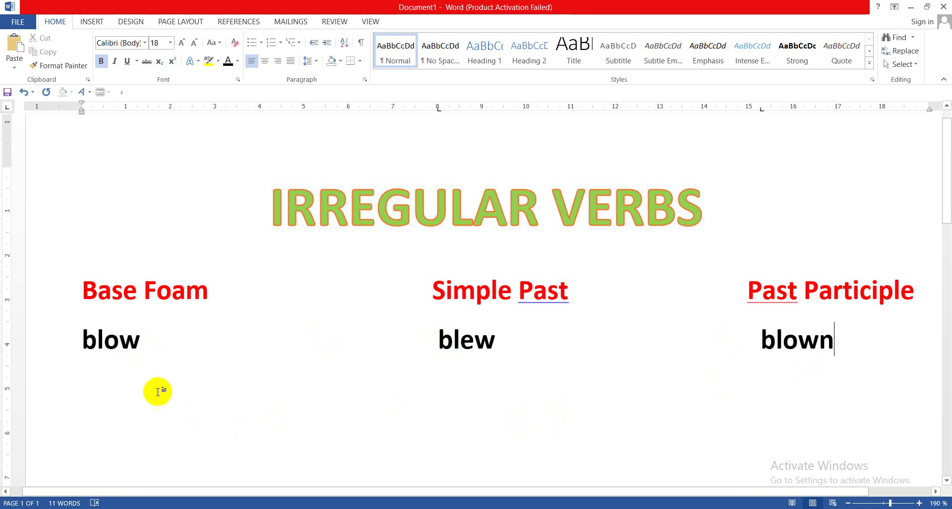
left_click_drag(124, 347, 136, 353)
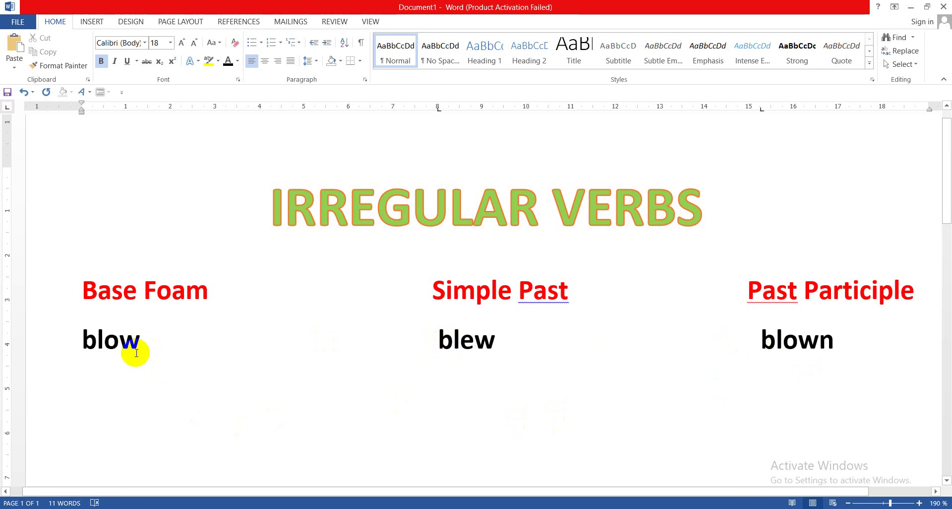